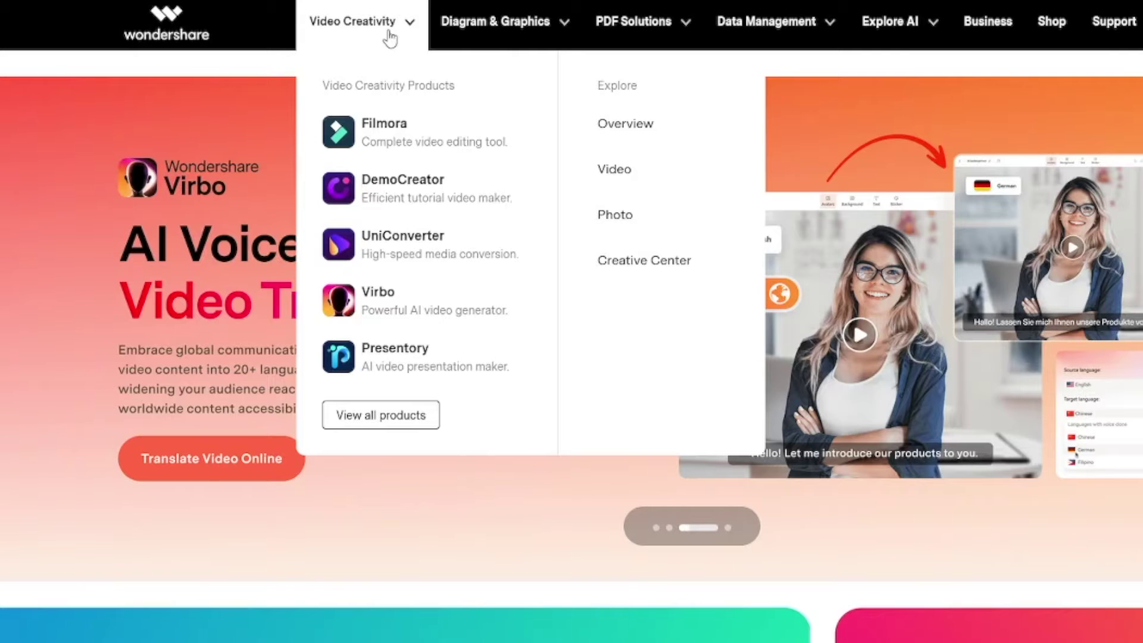
- Open the UniConverter product page and scroll into its conversion features
left_click(424, 246)
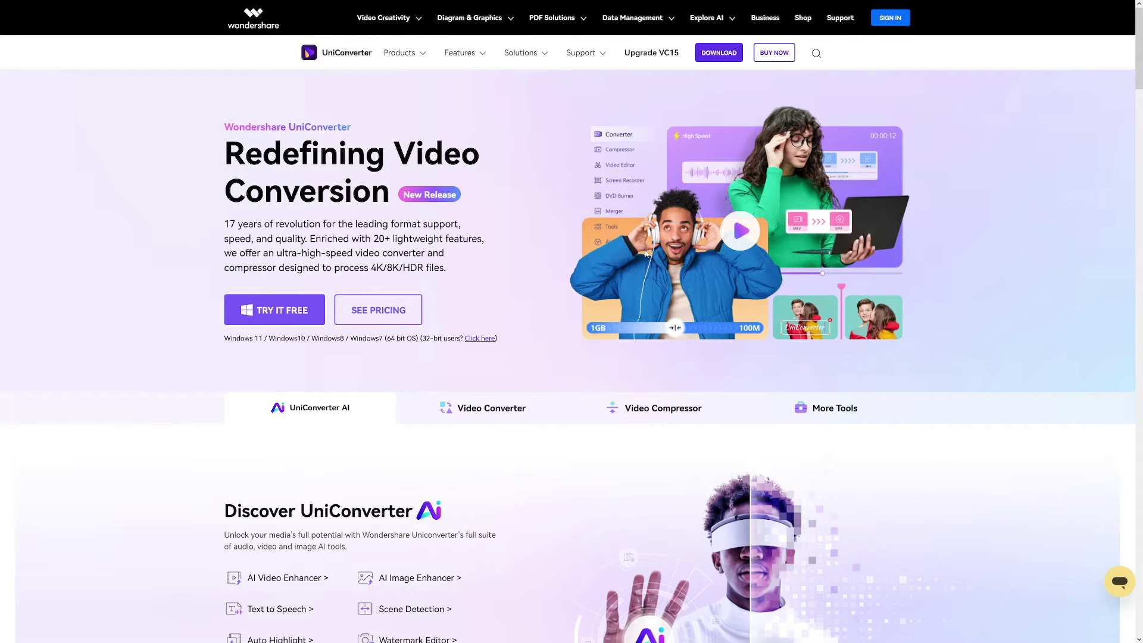
scroll(645, 250, "down", 5)
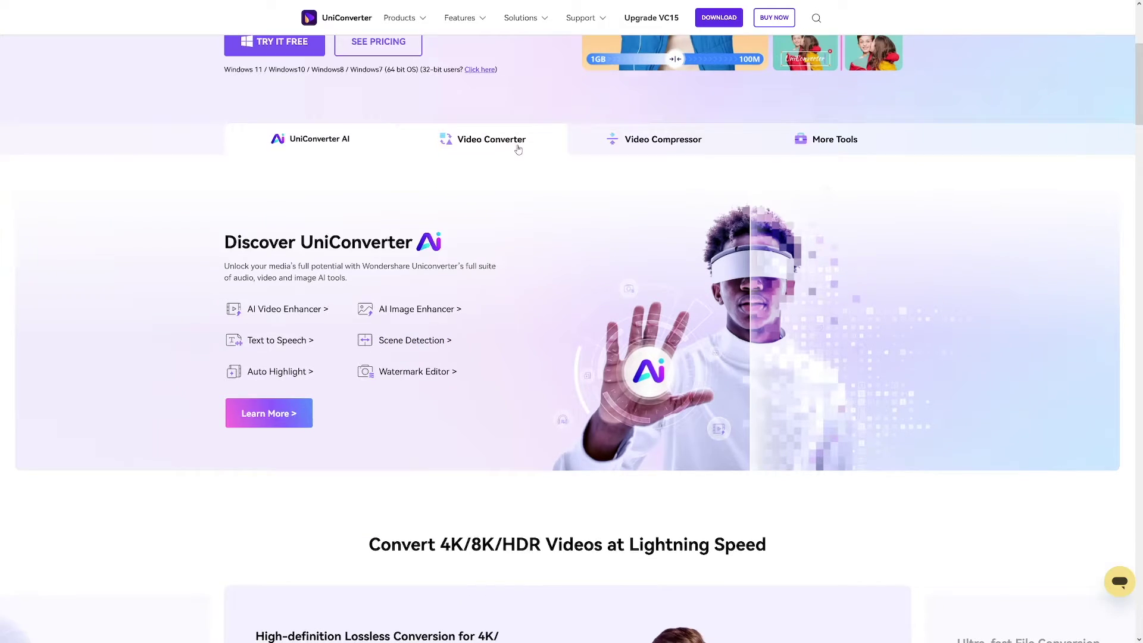
scroll(536, 179, "down", 8)
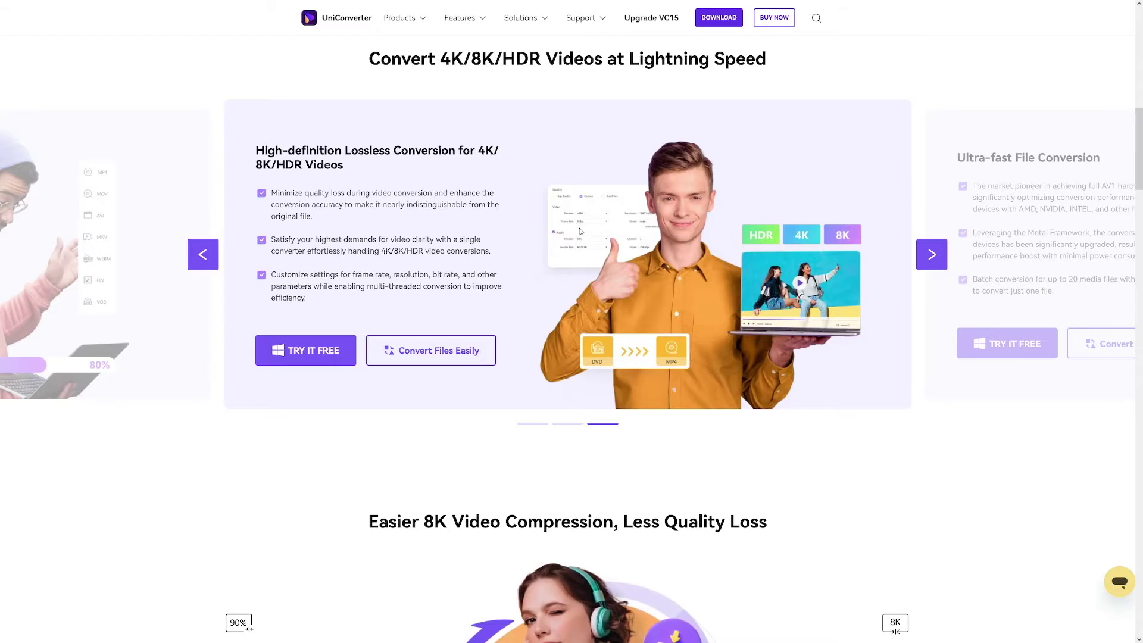
scroll(580, 227, "down", 6)
left_click_drag(369, 146, 768, 153)
left_click(767, 152)
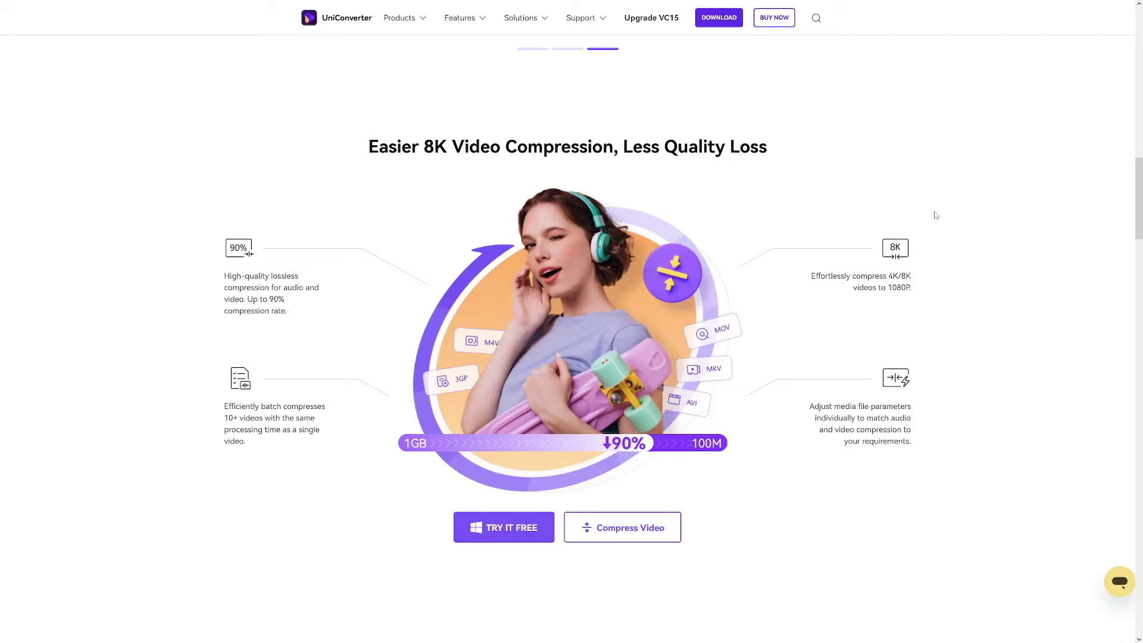
- Scroll further down the page to the compression and popular tools overview
scroll(935, 216, "down", 1)
scroll(935, 216, "down", 1)
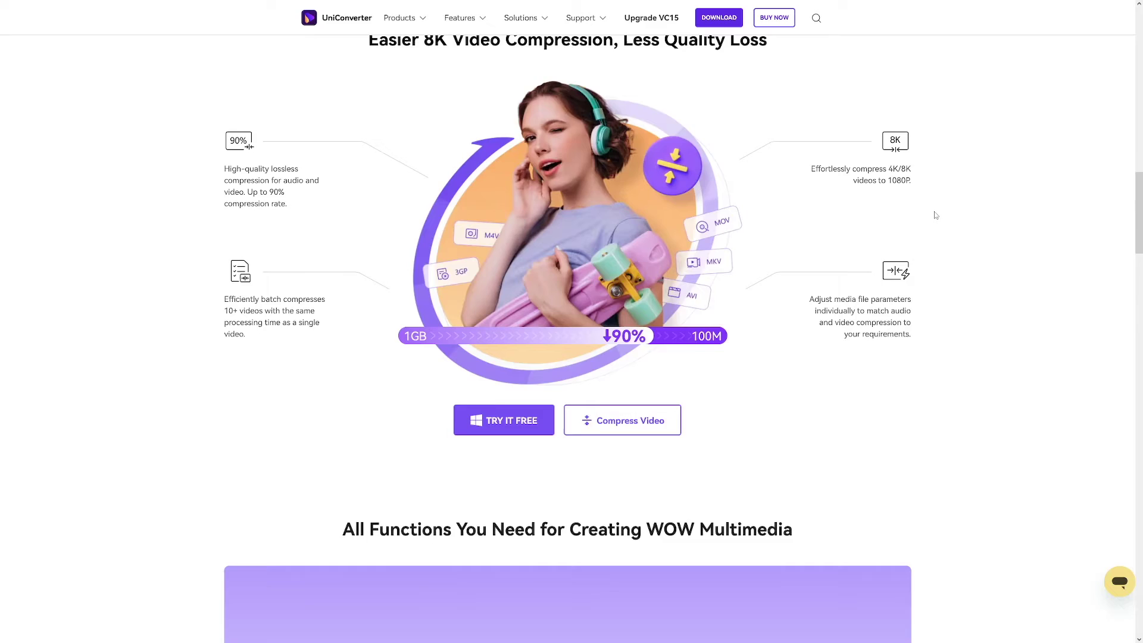
scroll(935, 215, "down", 2)
scroll(935, 216, "down", 2)
scroll(935, 216, "down", 1)
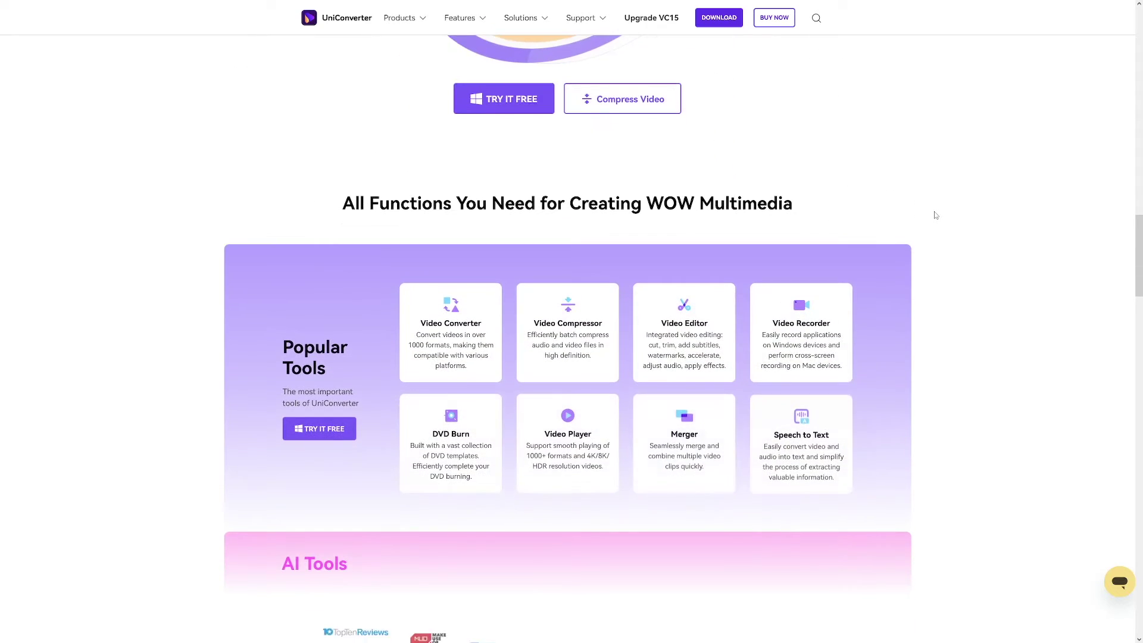
scroll(936, 216, "down", 1)
scroll(935, 216, "down", 1)
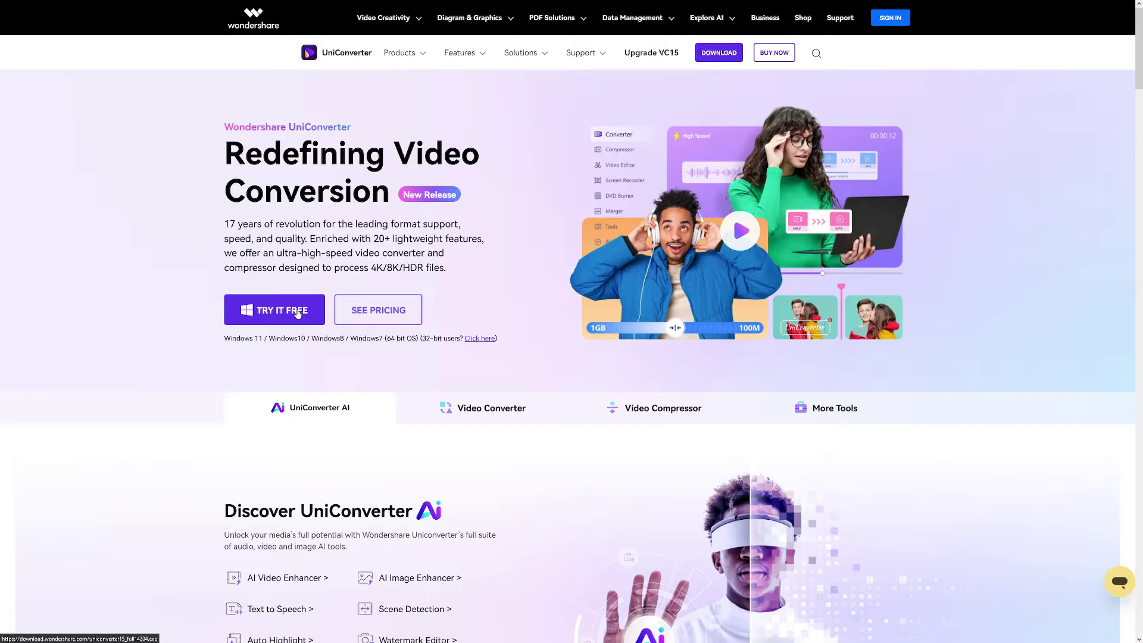
- Download UniConverter with TRY IT FREE and install it until its Home screen appears
left_click(298, 312)
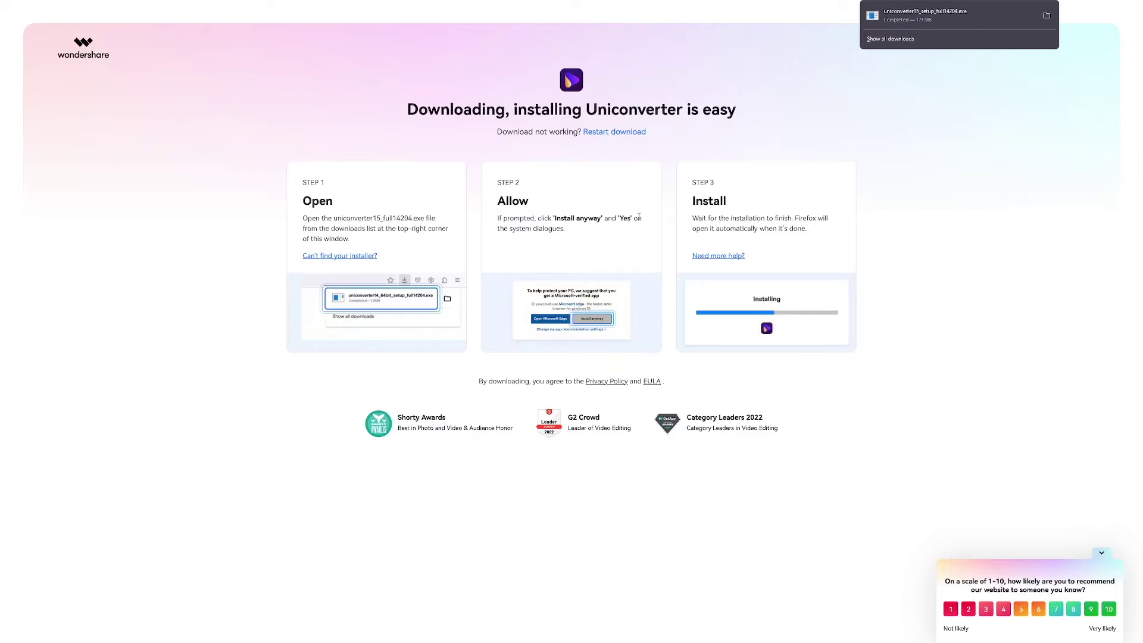
mouse_move(953, 16)
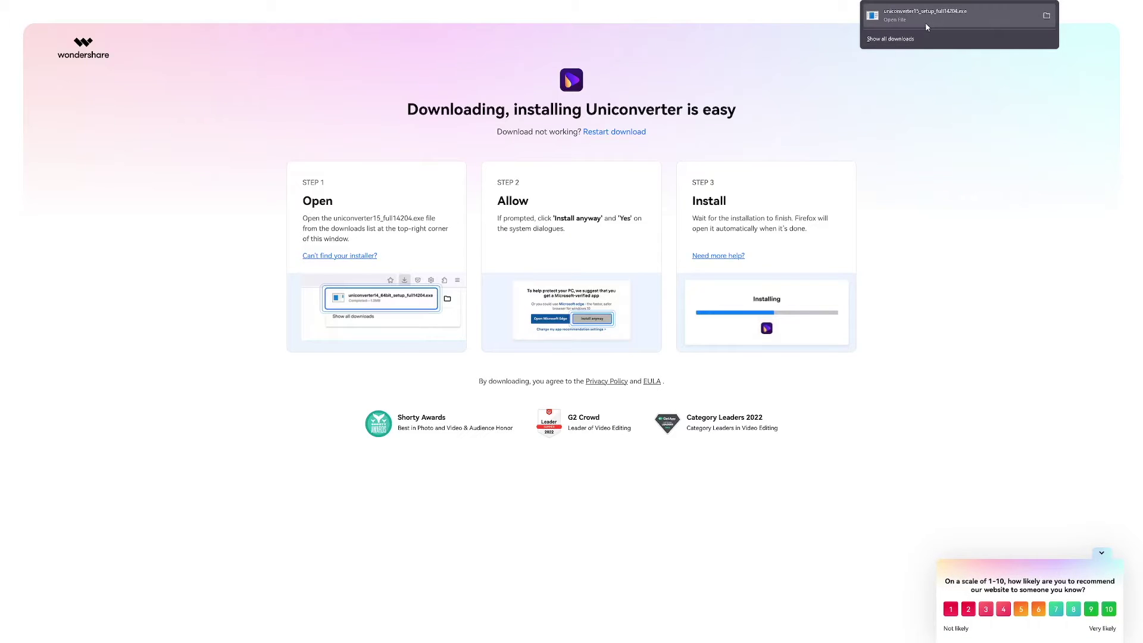
left_click(868, 226)
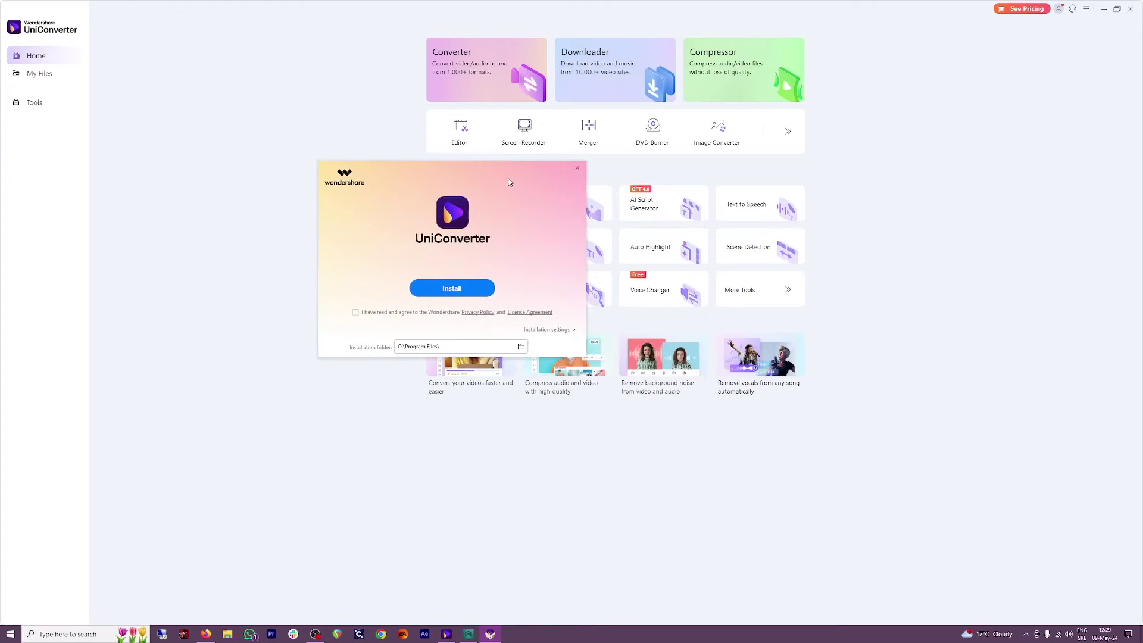
mouse_move(641, 234)
left_mouse_down()
mouse_move(709, 222)
mouse_move(637, 217)
left_mouse_up()
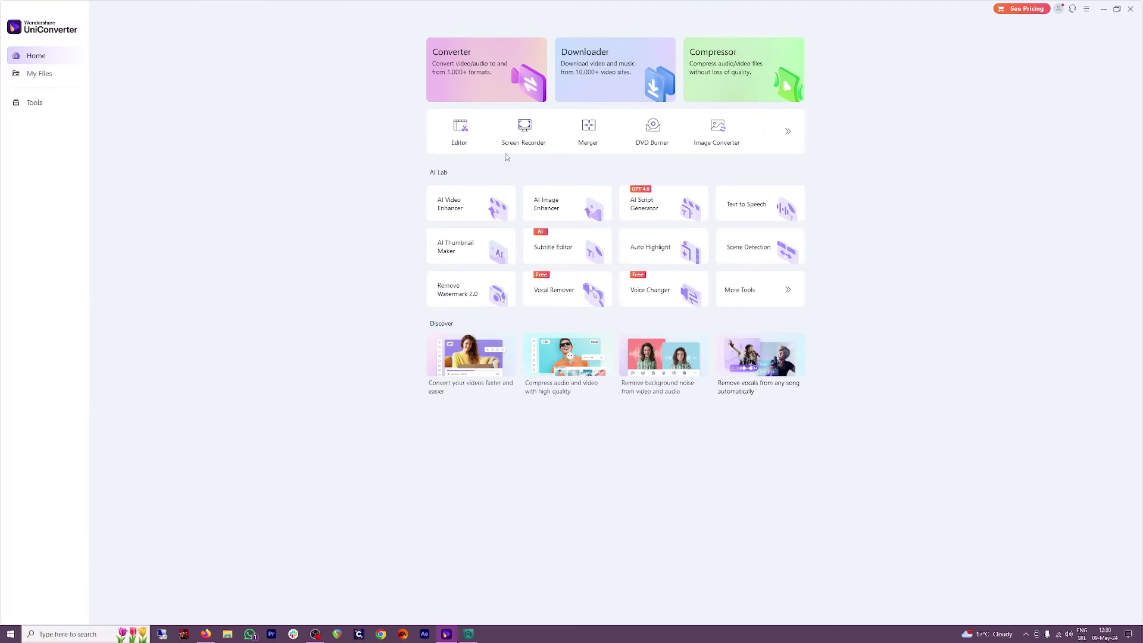
- Open the Converter and browse the Audio and Video format lists, keeping MP4 as output
left_click(482, 84)
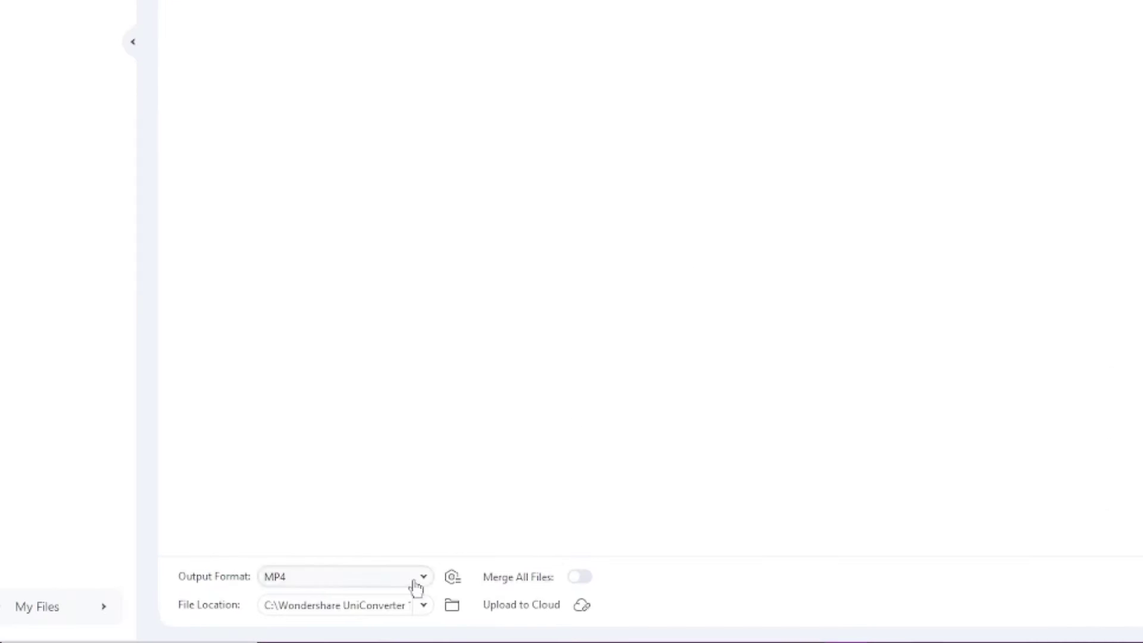
left_click(424, 579)
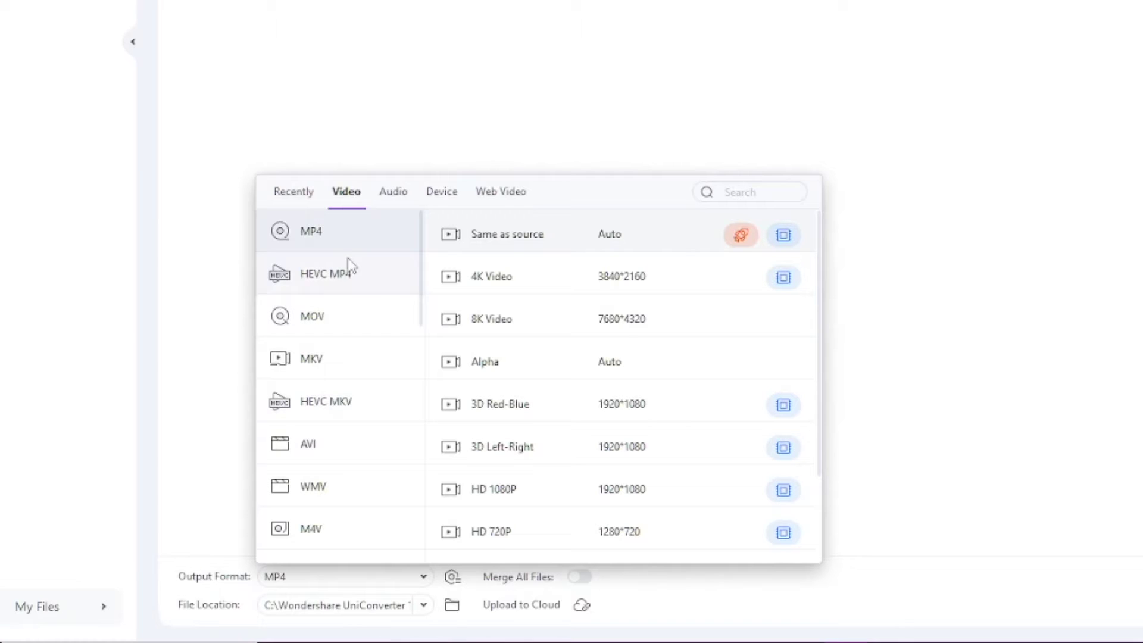
left_click(394, 198)
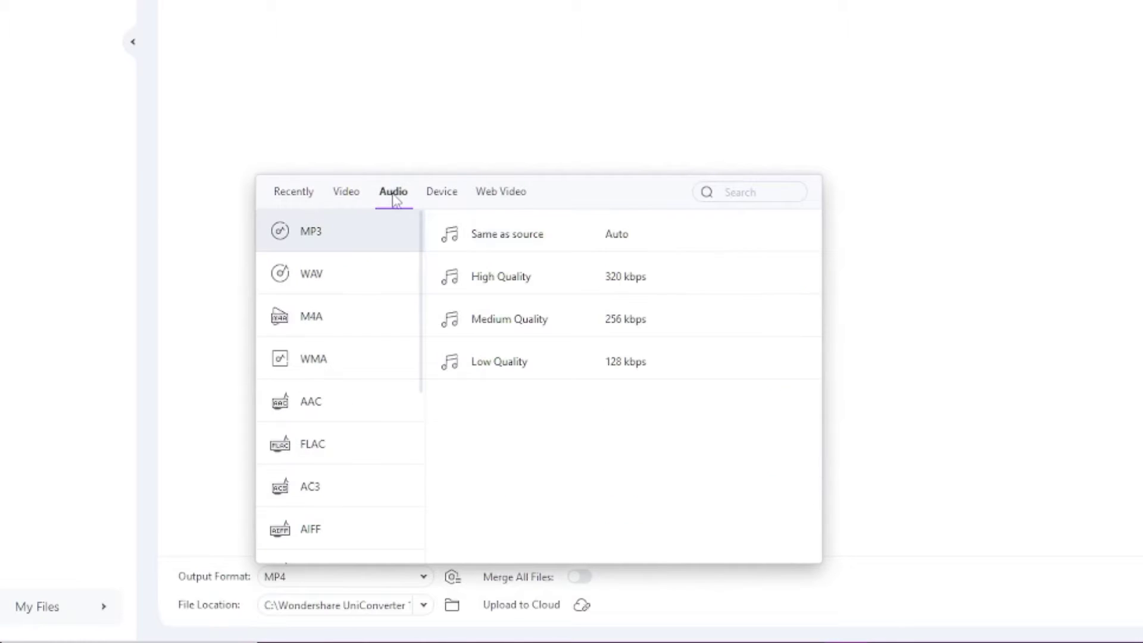
left_click(347, 197)
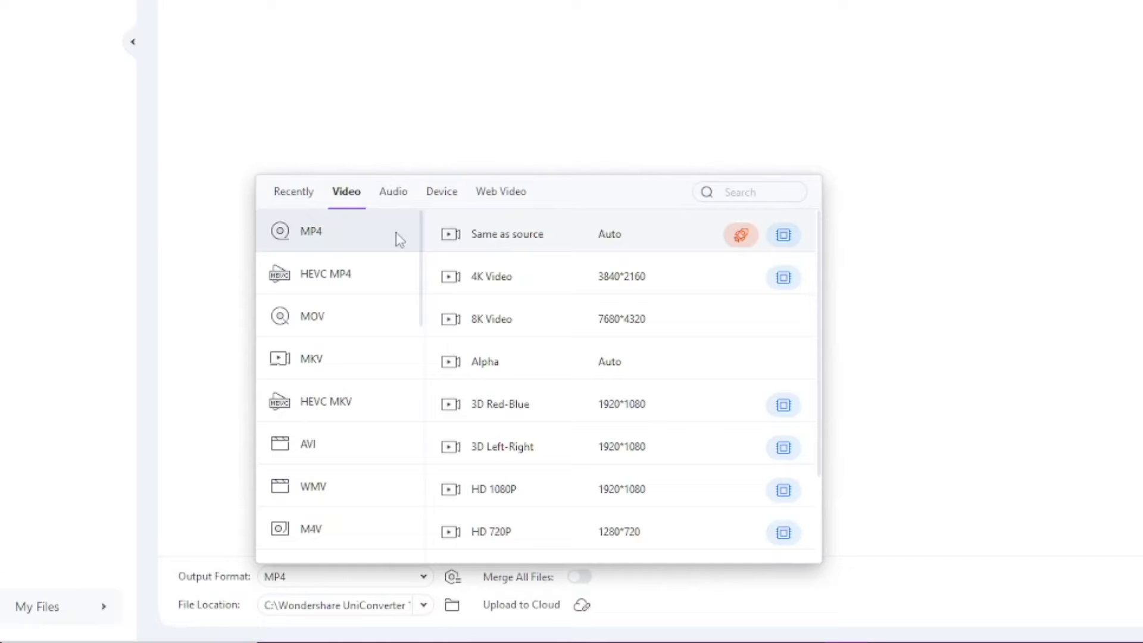
left_click(470, 135)
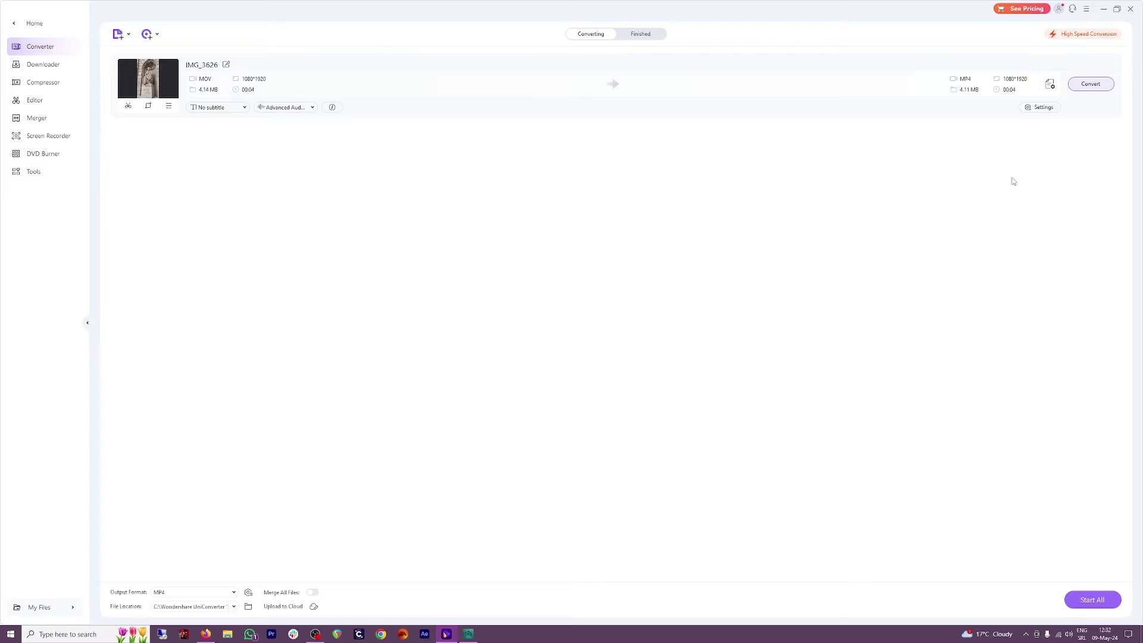
- Convert IMG_1626 from MOV to MP4, then preview the original clip
left_click(1092, 86)
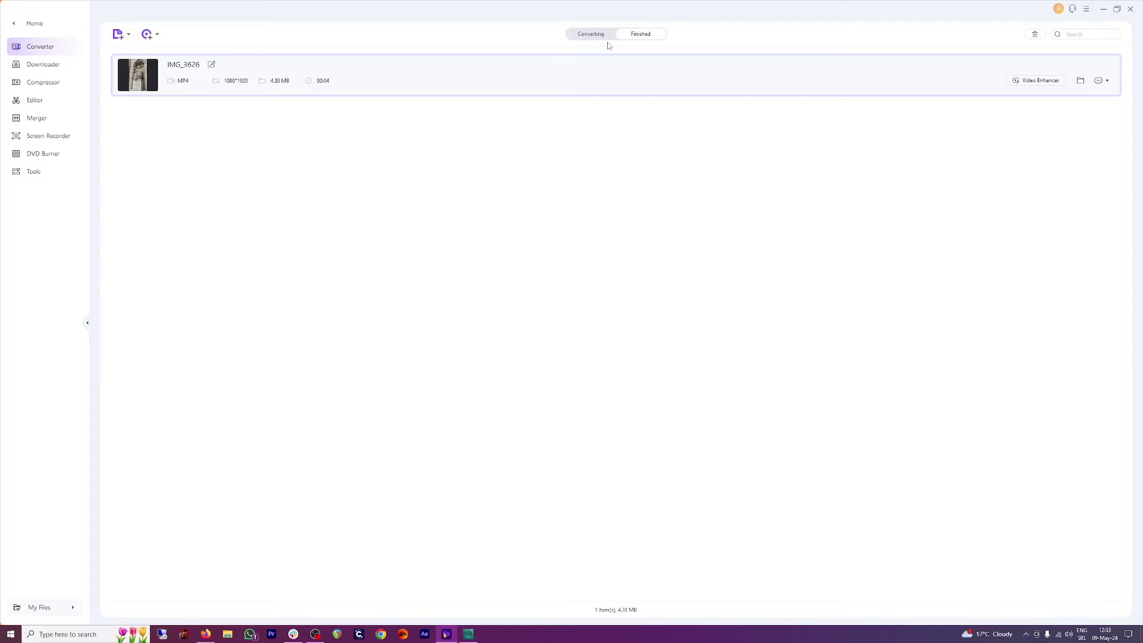
left_click(591, 34)
left_click(156, 84)
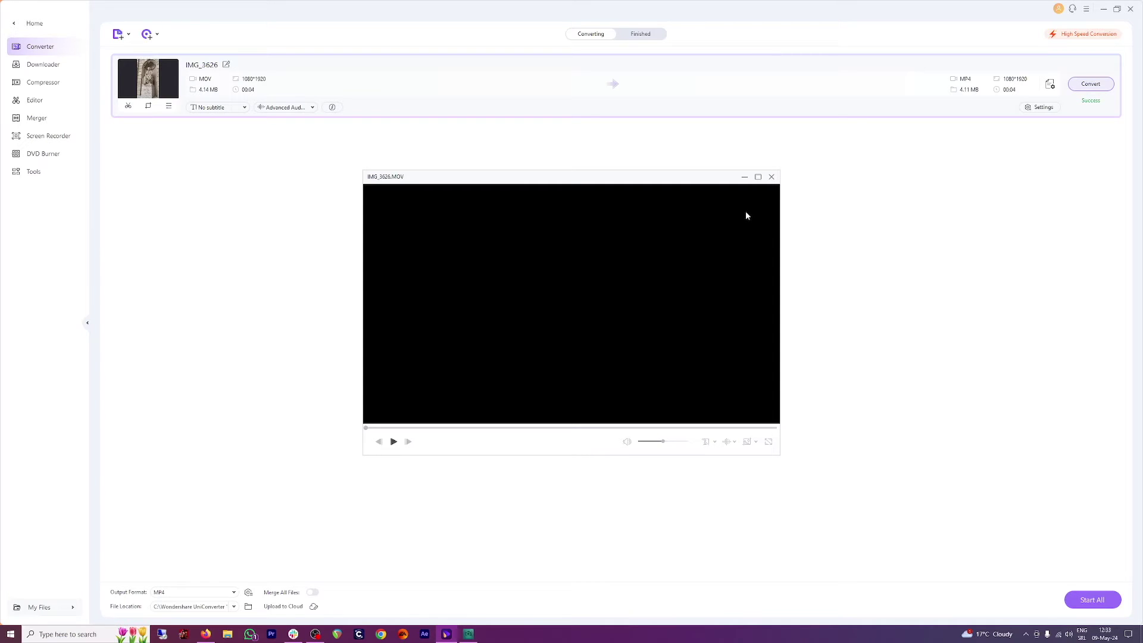
- Close the preview, open the converted MP4 in the player and switch its panel to Tools
left_click(771, 177)
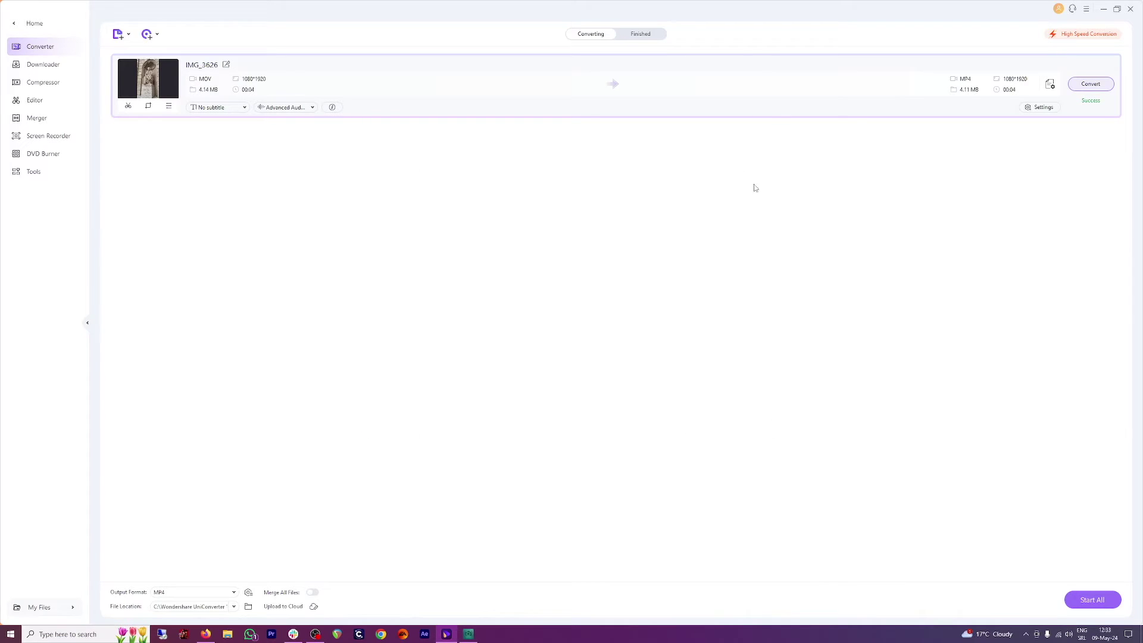
left_click(641, 35)
left_click(137, 74)
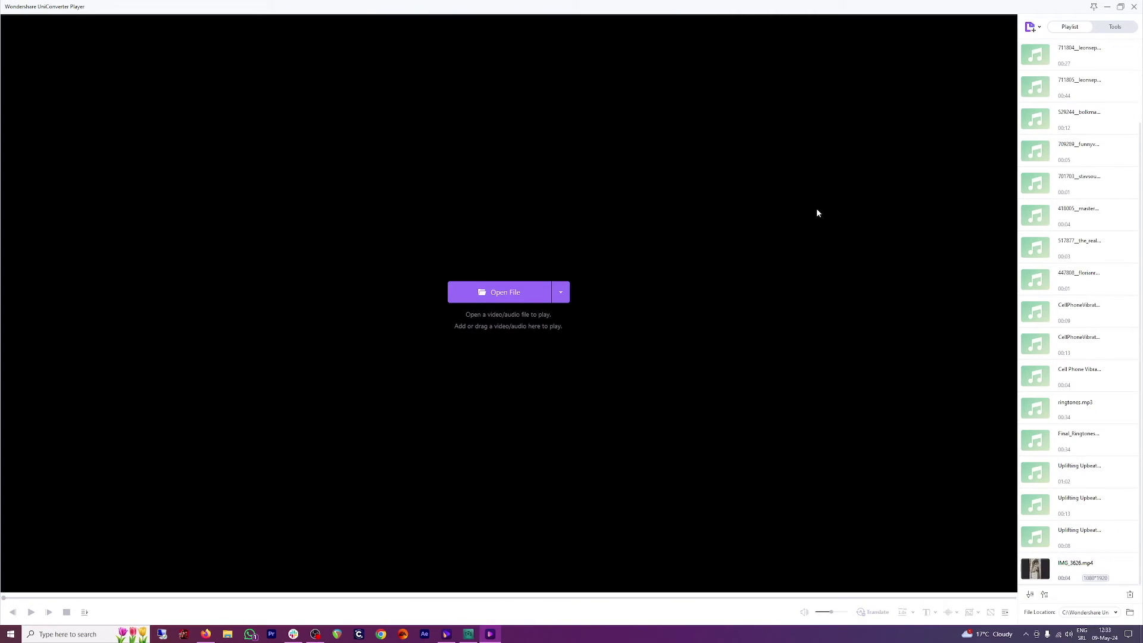
mouse_move(582, 7)
left_mouse_down()
mouse_move(582, 189)
mouse_move(503, 189)
mouse_move(638, 213)
mouse_move(569, 186)
left_mouse_up()
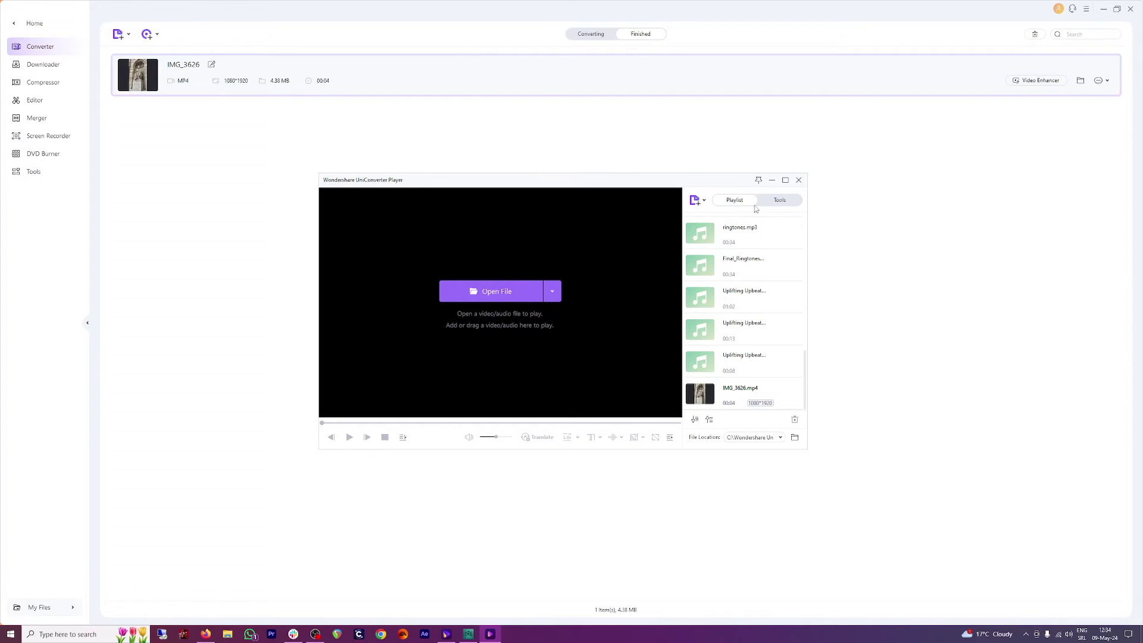
left_click(779, 202)
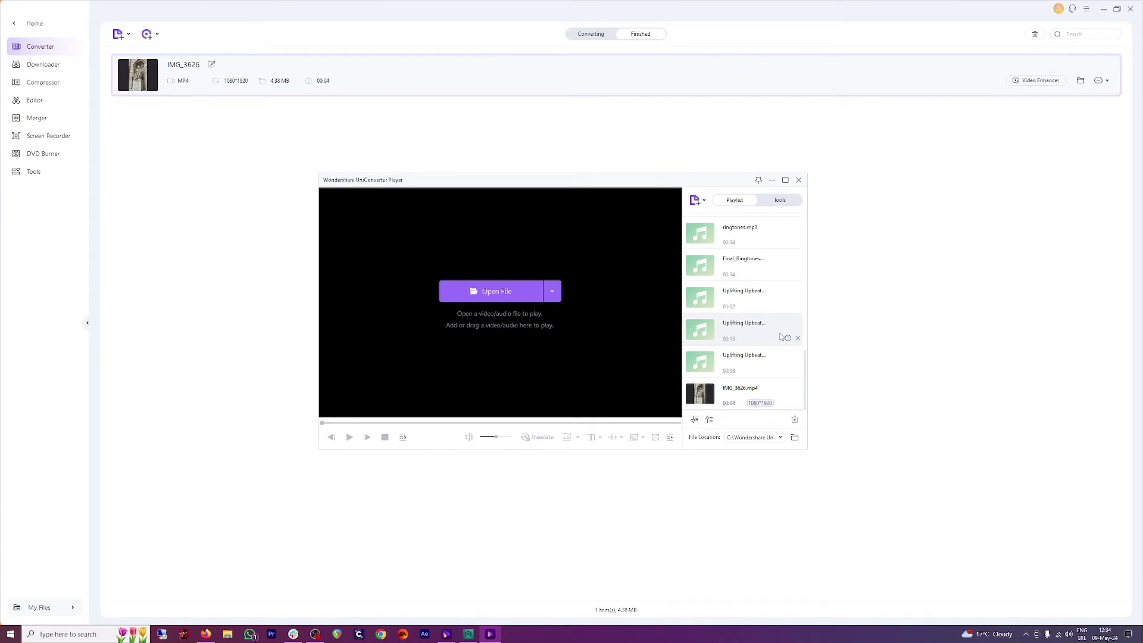
left_click(781, 201)
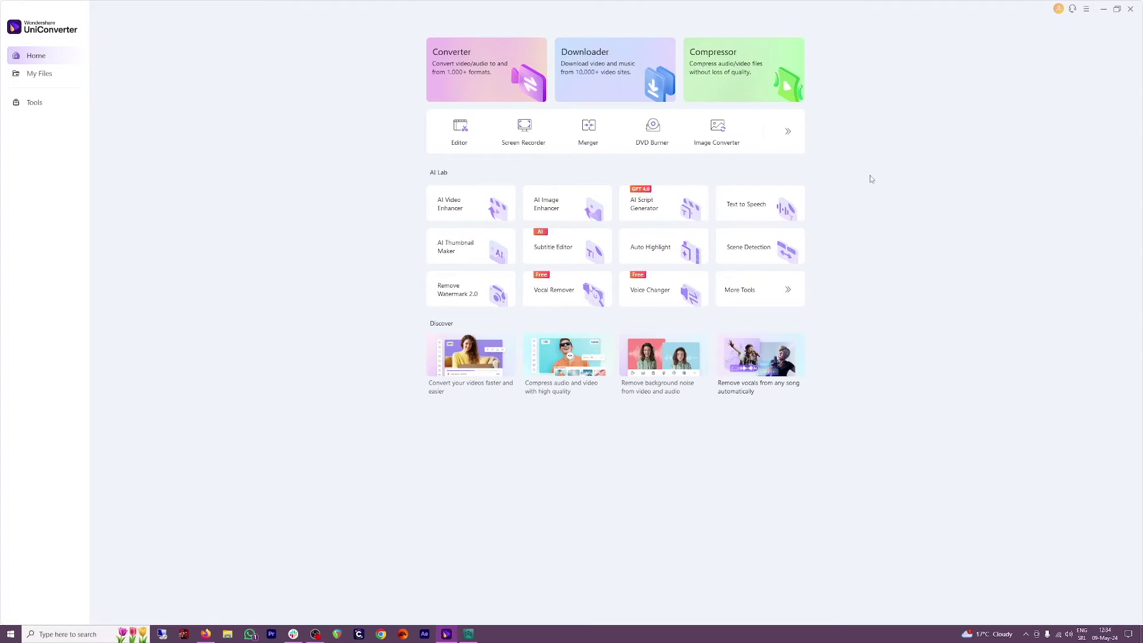
- Compress IMG_3626.mov at 70% size into a 3.11 MB file and play the result
left_click(754, 66)
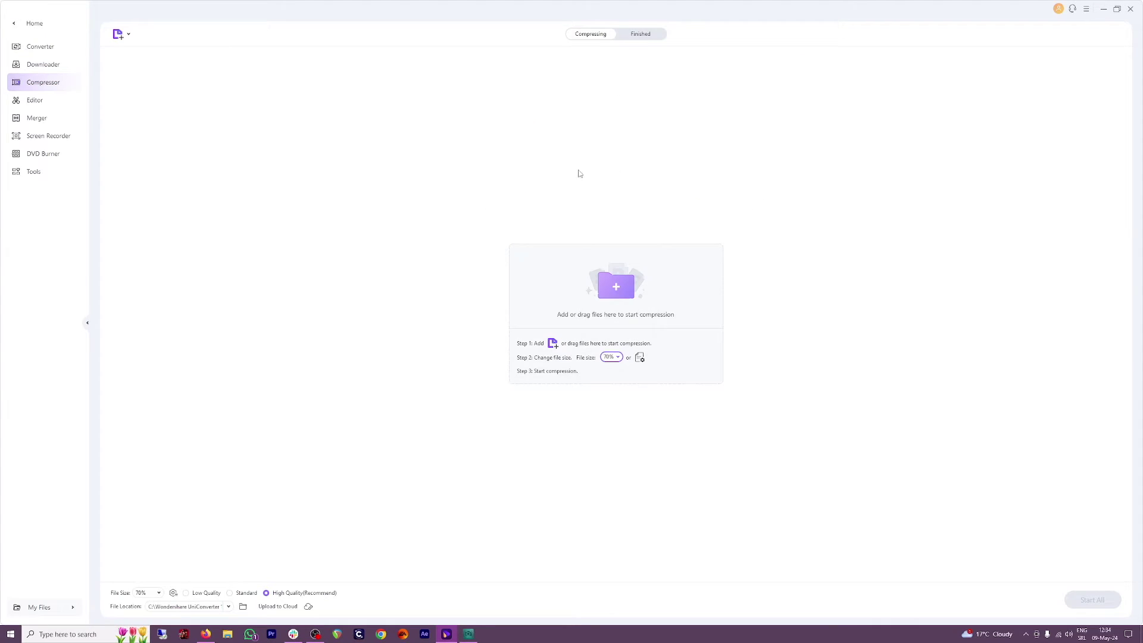
left_click(604, 287)
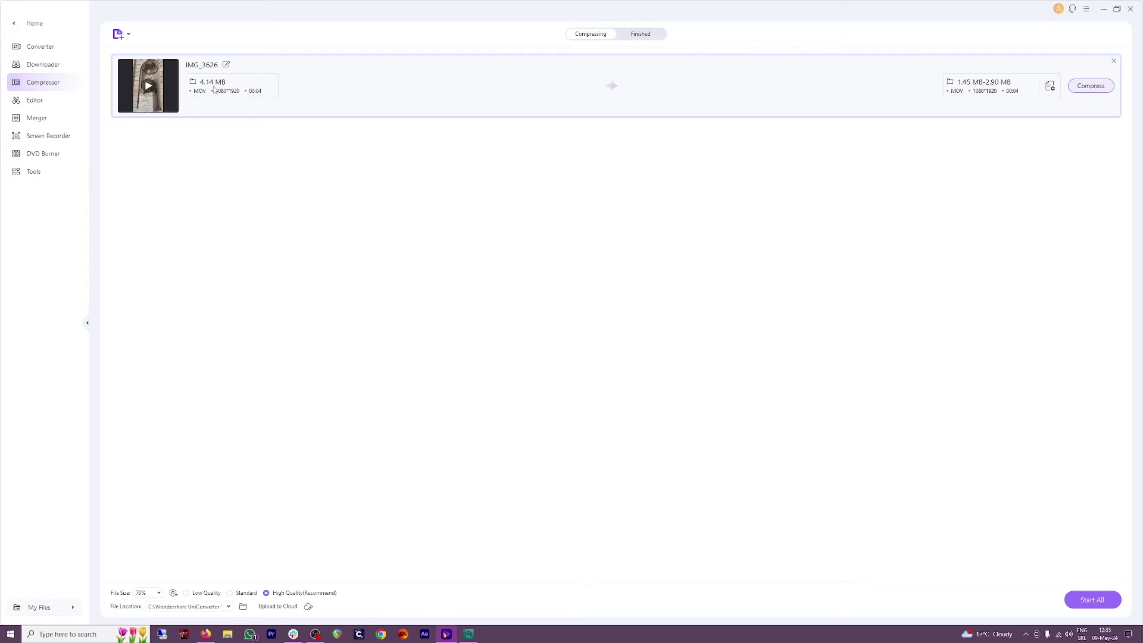
left_click(1091, 86)
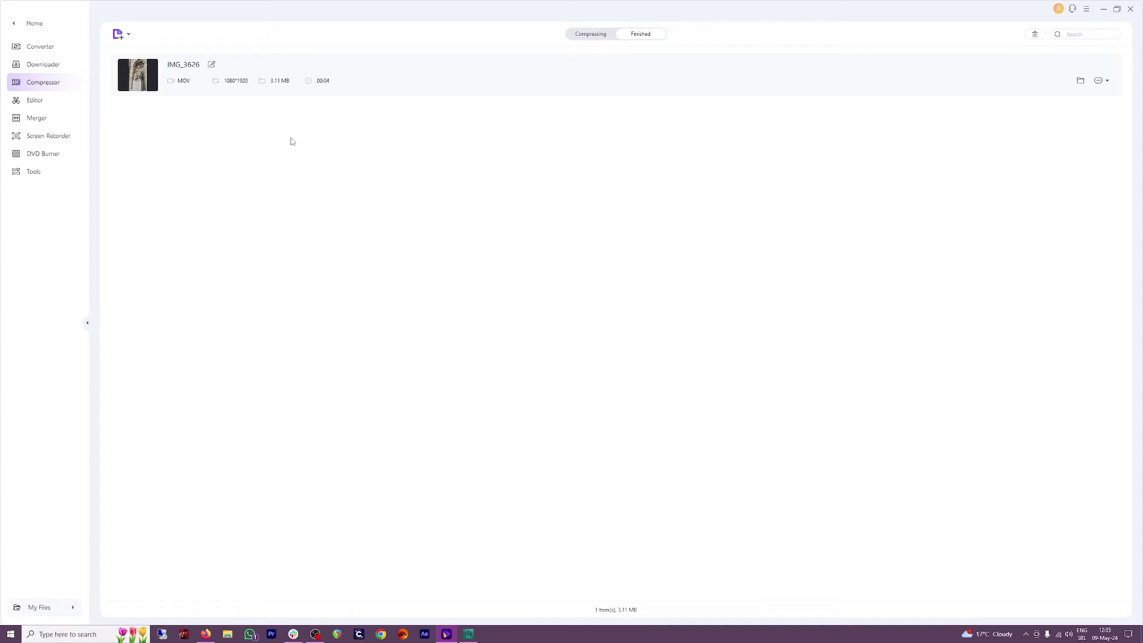
double_click(278, 87)
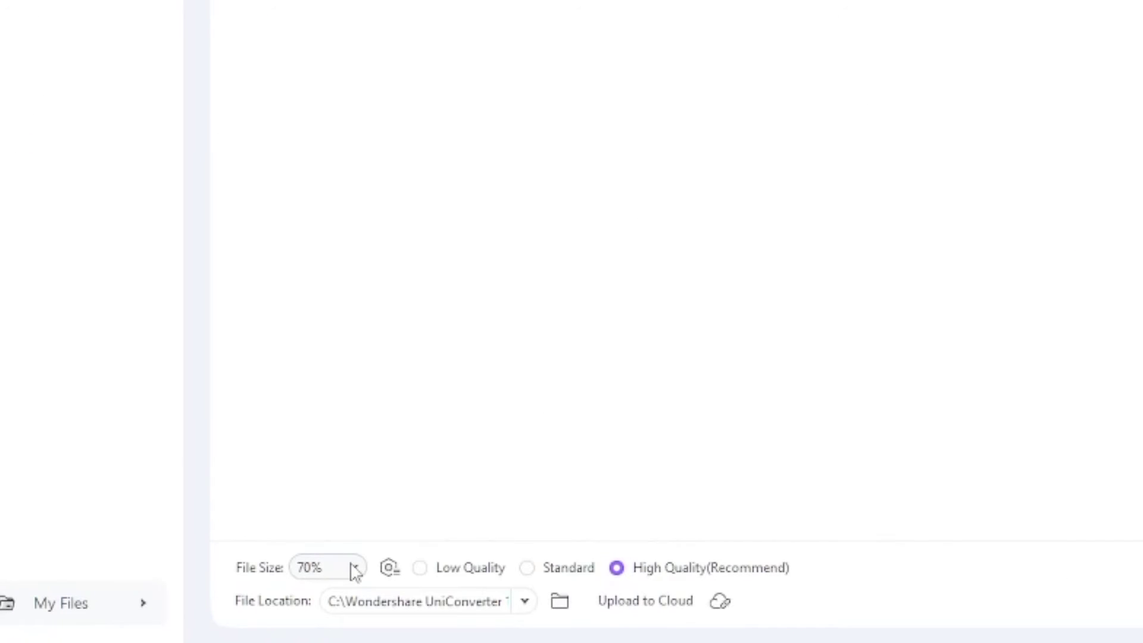
- Lower the target file size to 40% and recompress IMG_3626 into a 1.74 MB copy
left_click(352, 566)
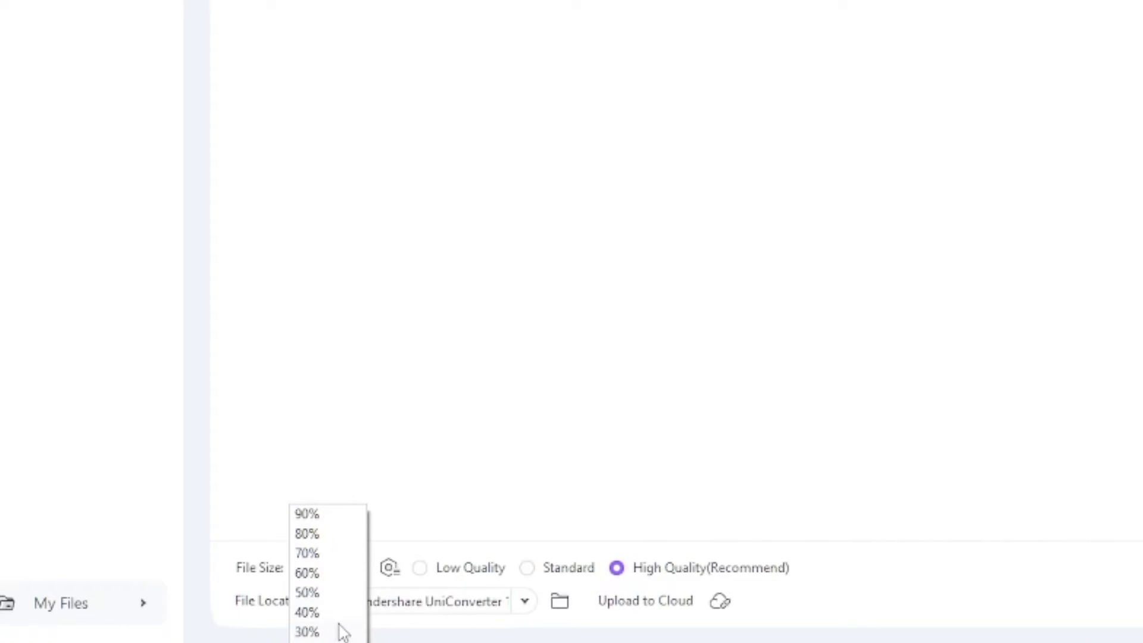
key("Escape")
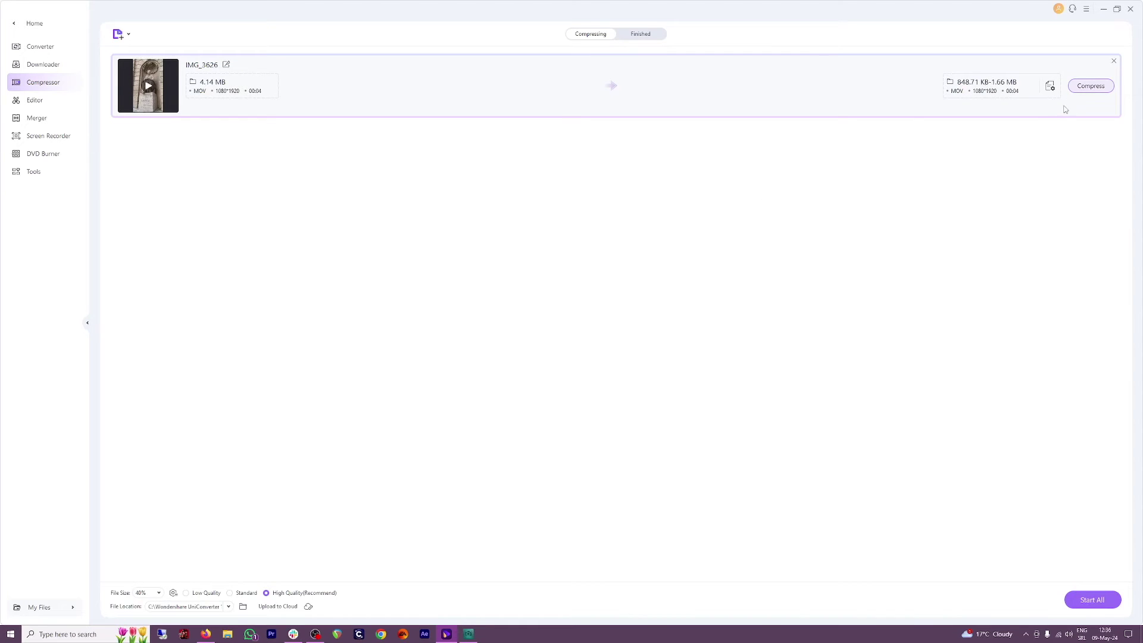
left_click(1089, 86)
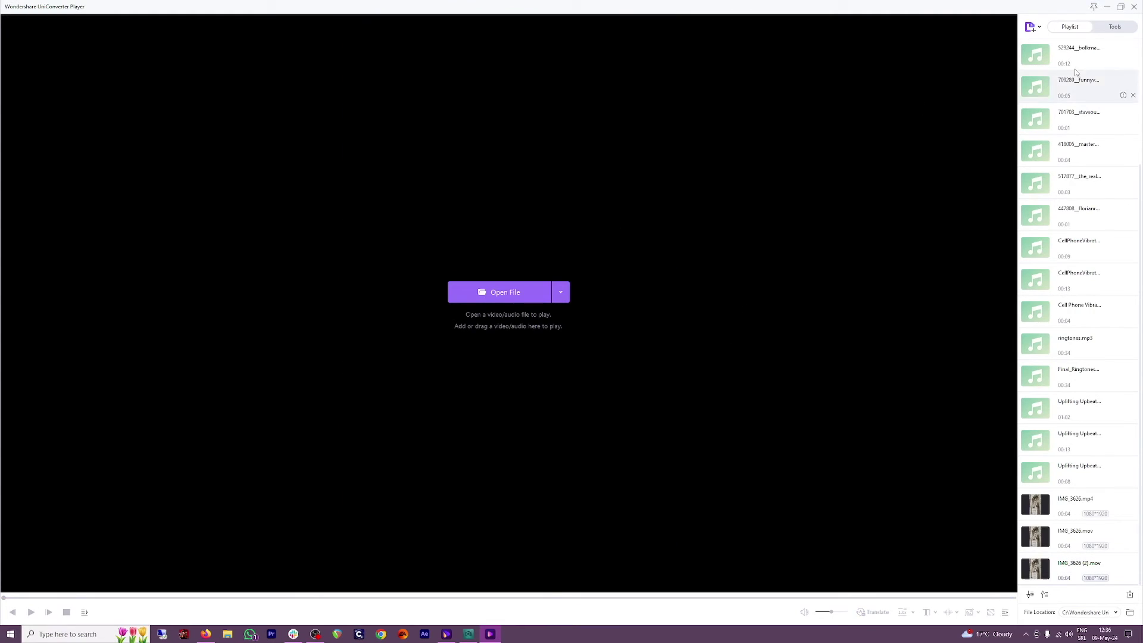
- Close the player to compare the 1.74 MB and 3.11 MB copies, then open Editor
left_click(1134, 9)
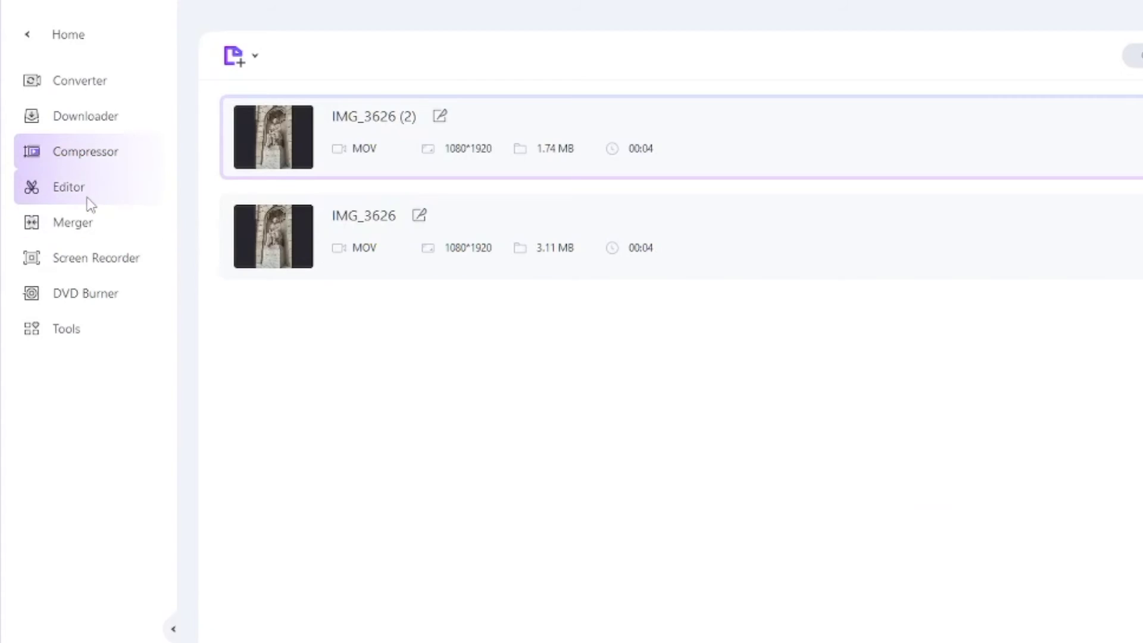
left_click(90, 197)
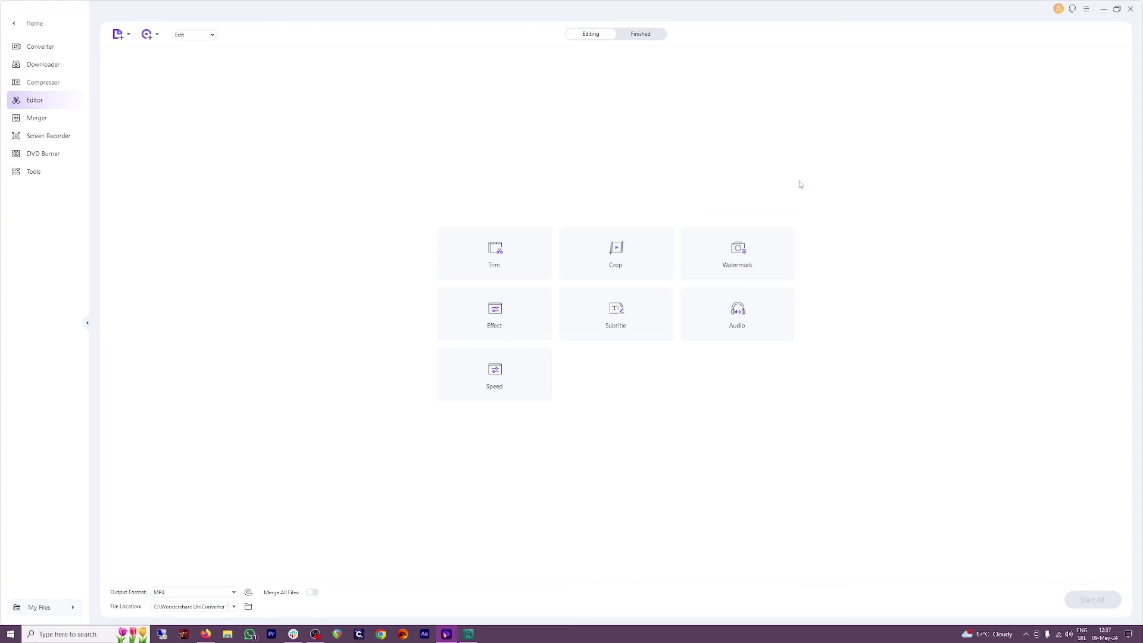
- Go back from the Editor to UniConverter's Home screen
left_click(31, 23)
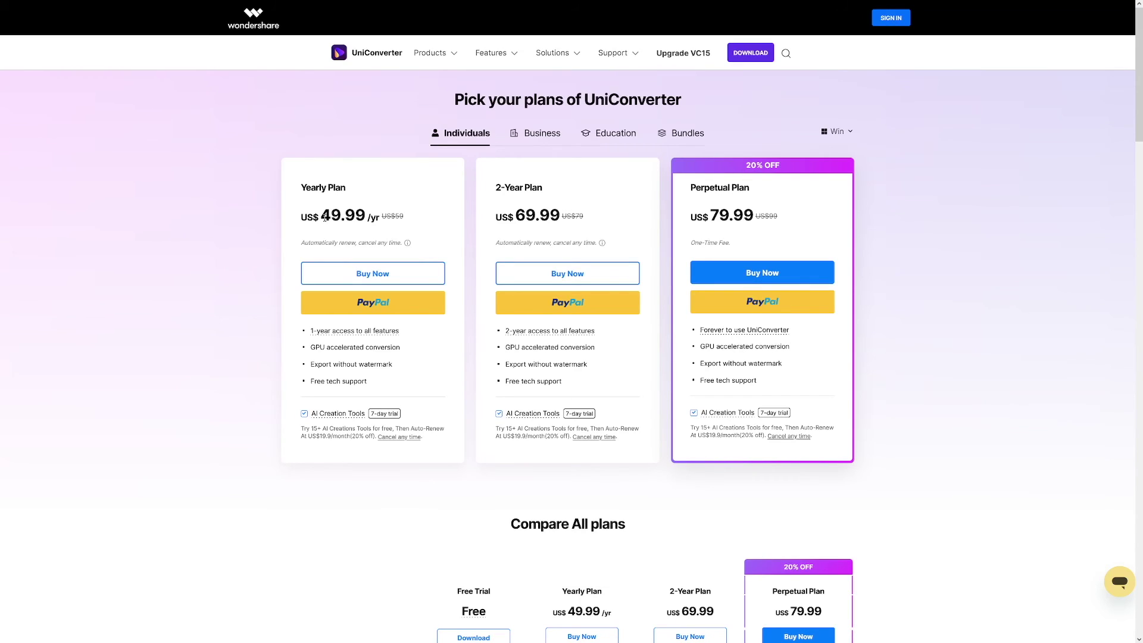
- Highlight the yearly plan price and look over the Education plans
left_click_drag(324, 217, 390, 215)
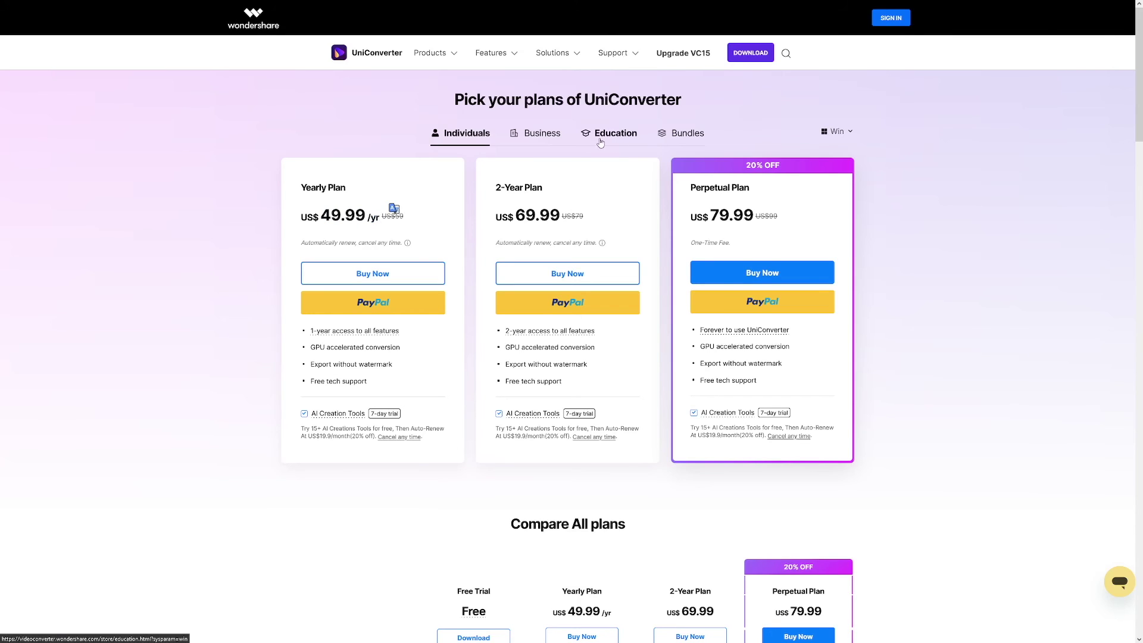
left_click(620, 140)
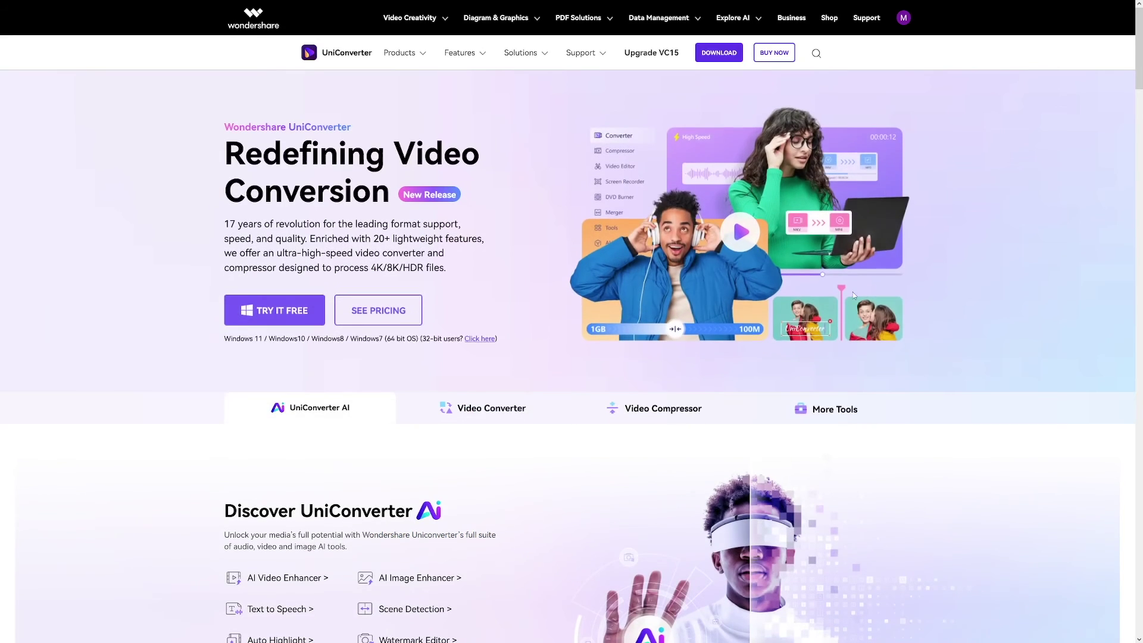
scroll(905, 274, "down", 1)
scroll(904, 274, "down", 2)
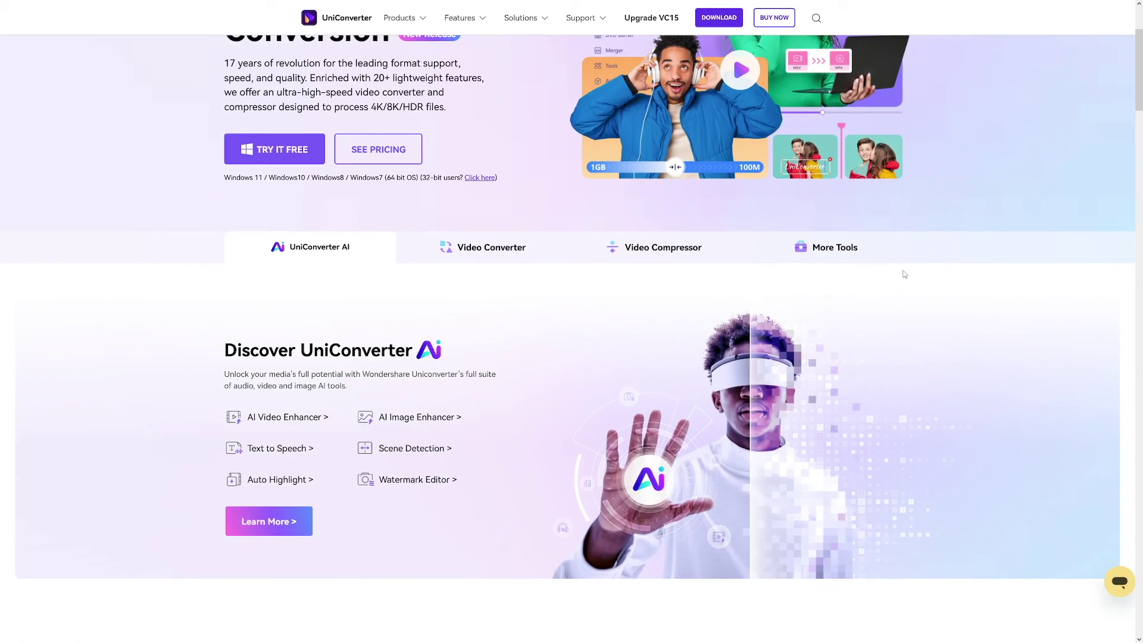
scroll(904, 274, "down", 1)
scroll(904, 274, "down", 3)
scroll(904, 274, "down", 2)
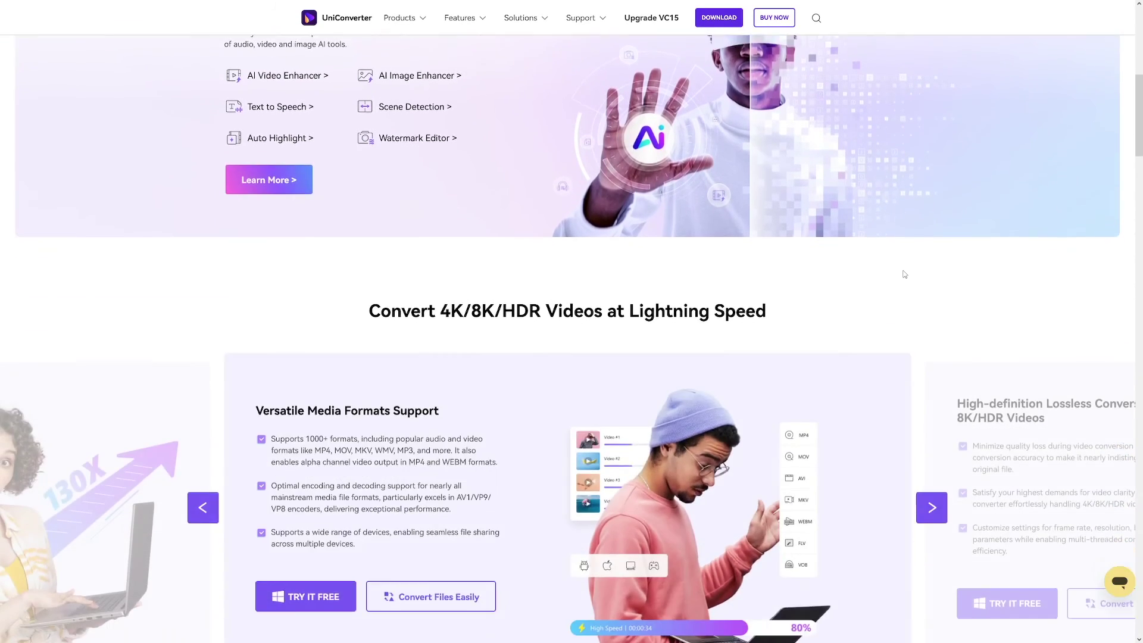
- Scroll down to the Compare All plans table for Free Trial, Yearly, 2-Year and Perpetual
scroll(904, 274, "down", 2)
scroll(904, 274, "down", 3)
scroll(902, 271, "down", 5)
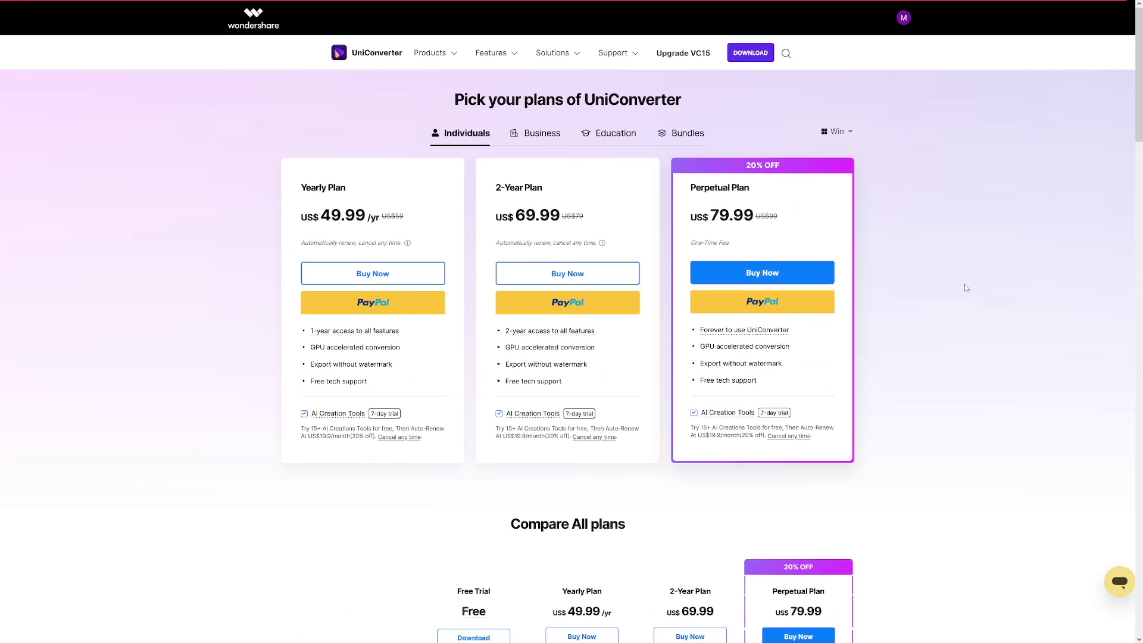
scroll(964, 284, "down", 2)
scroll(960, 266, "down", 1)
scroll(960, 266, "down", 1)
scroll(834, 278, "down", 3)
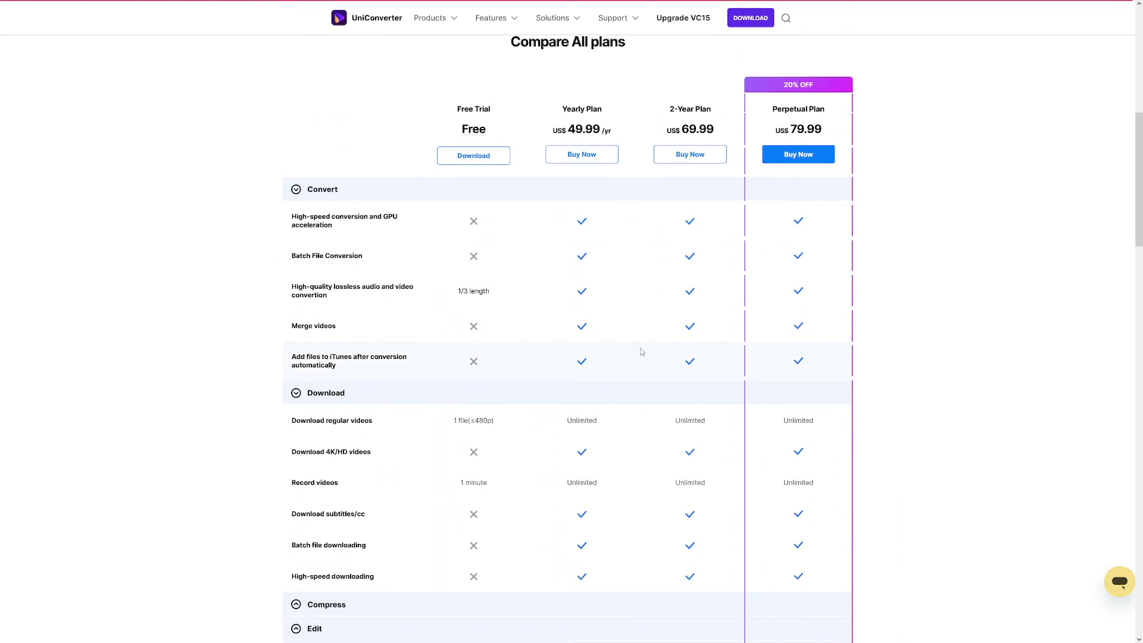
scroll(642, 352, "down", 1)
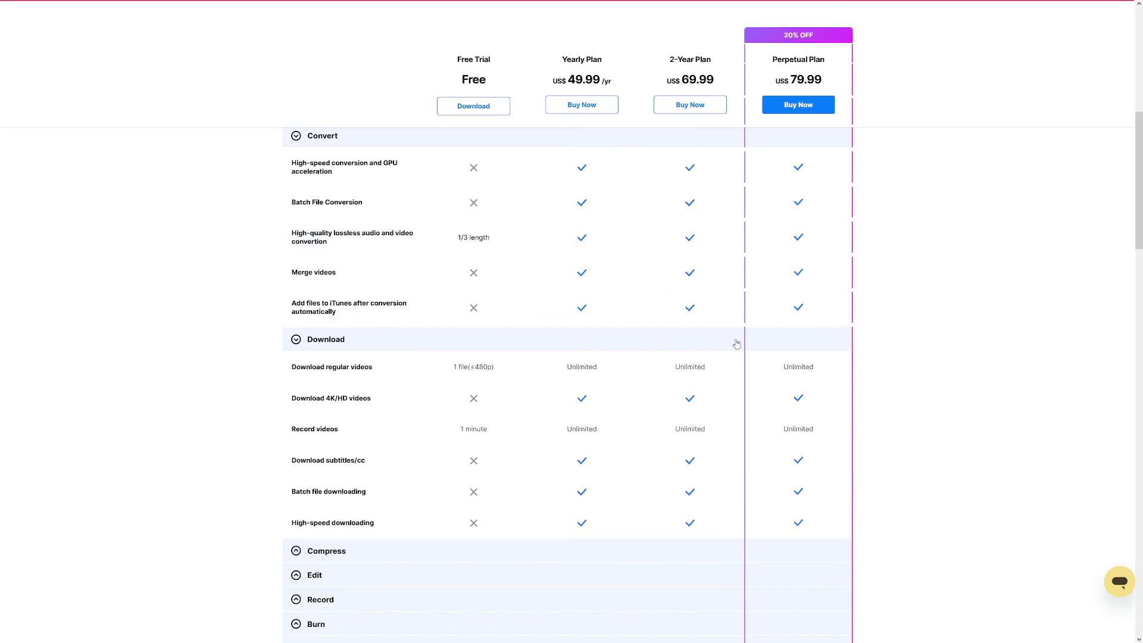